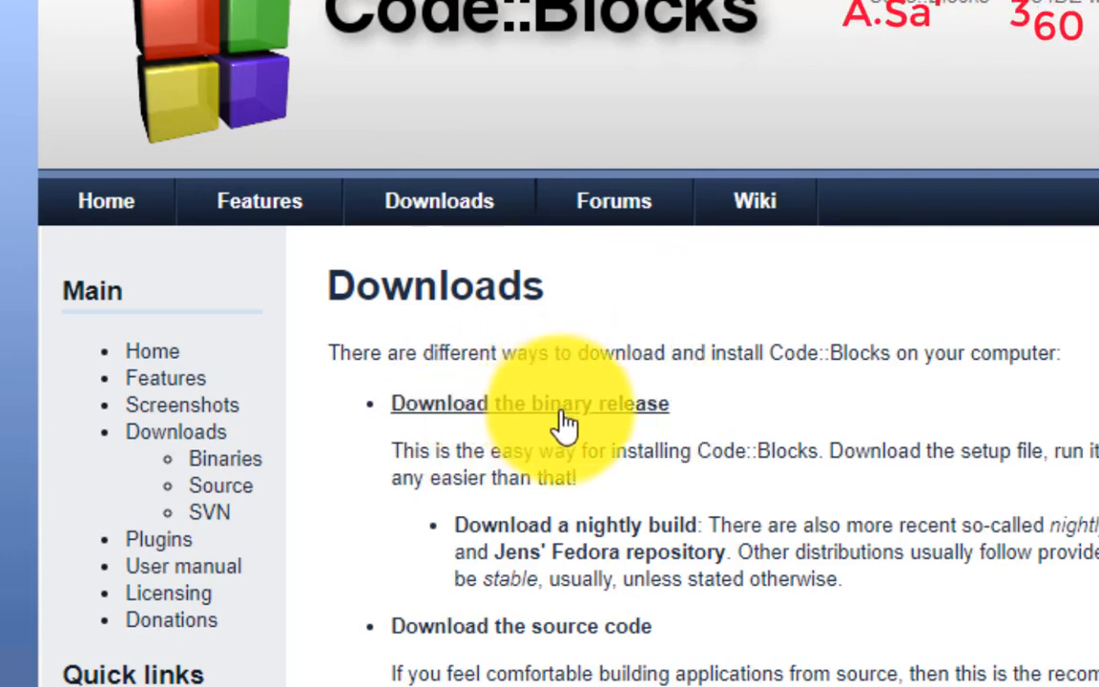
- Browse the binary release downloads and save codeblocks-17.12mingw-setup.exe from Sourceforge.net
left_click(528, 405)
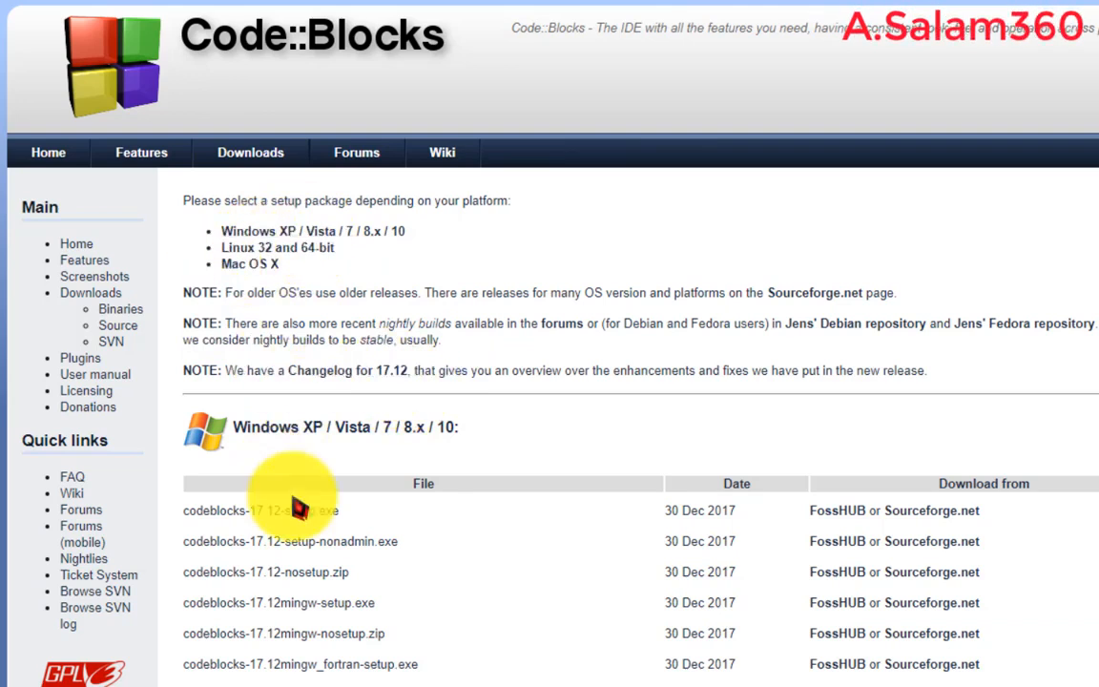
scroll(496, 440, "down", 3)
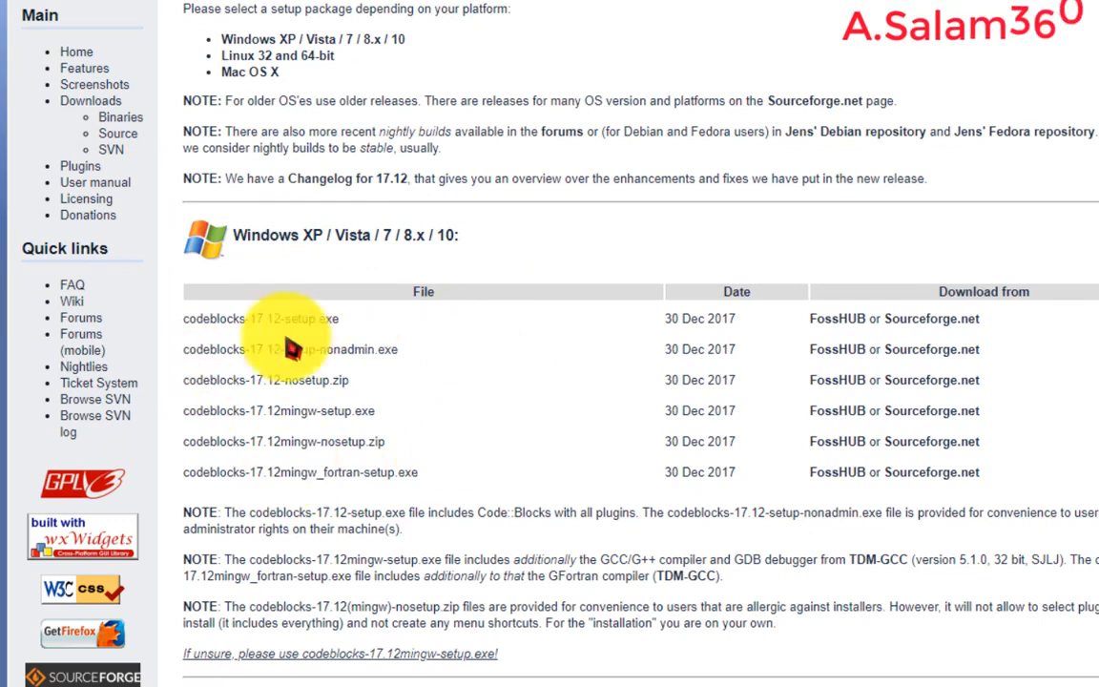
scroll(613, 362, "down", 7)
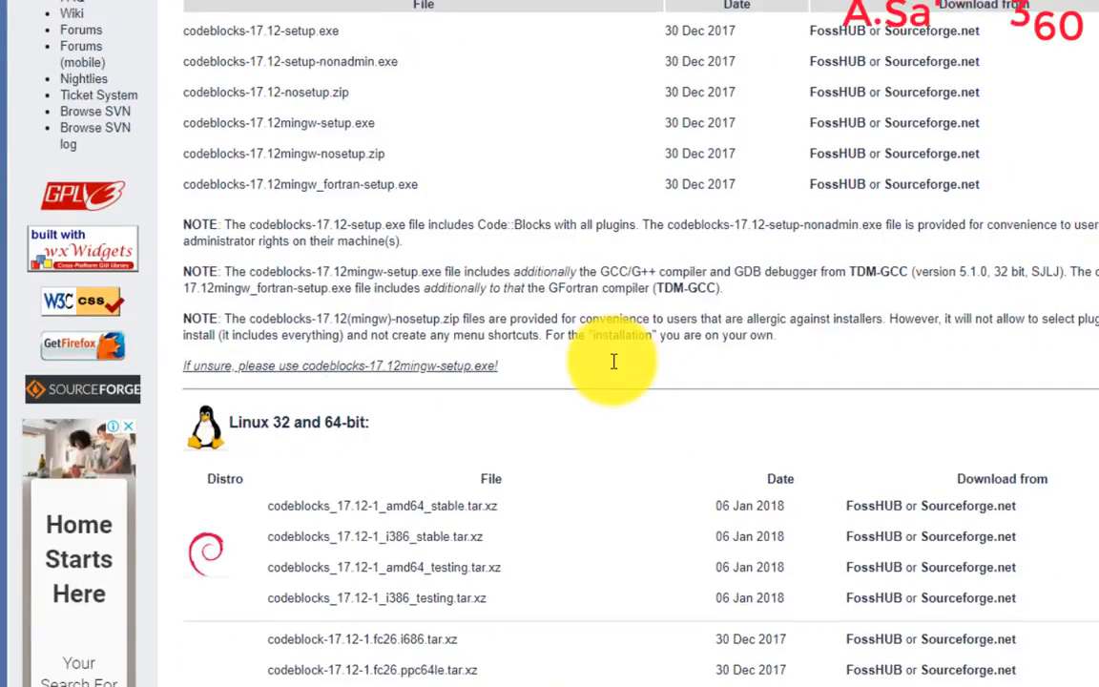
scroll(387, 277, "down", 3)
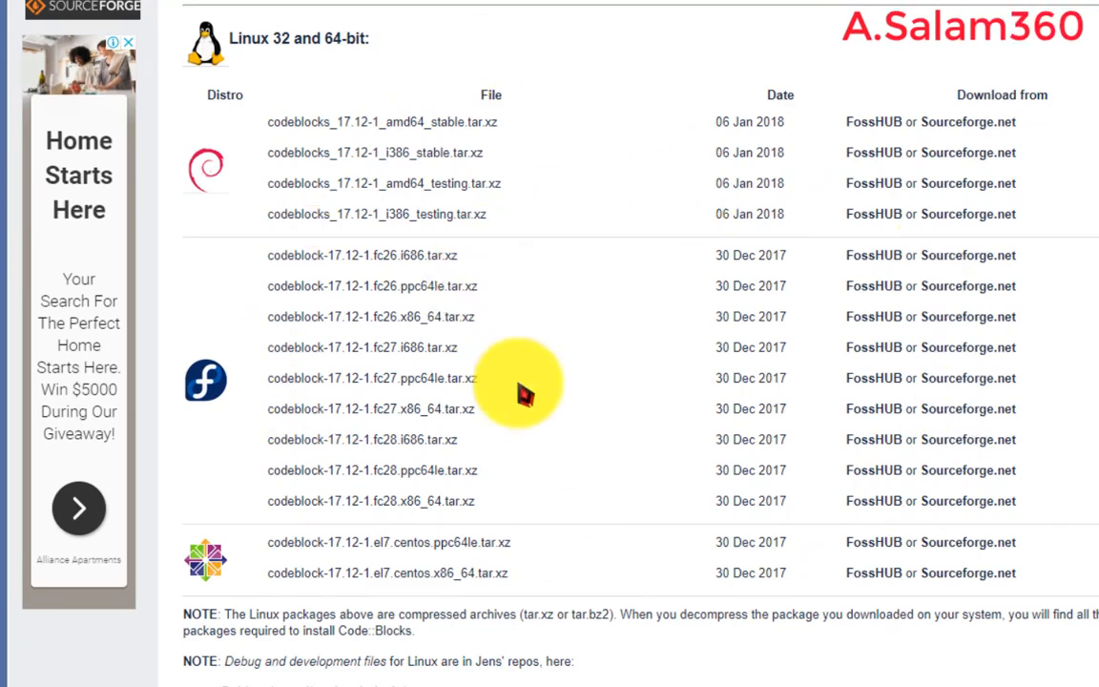
scroll(534, 456, "down", 5)
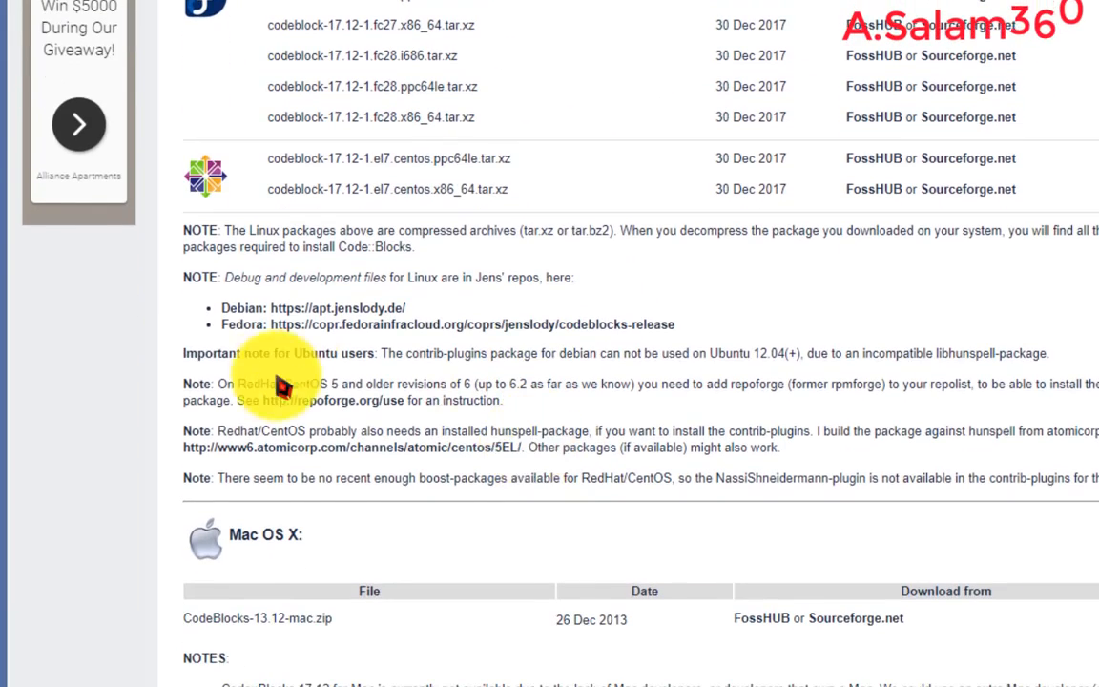
scroll(455, 559, "down", 2)
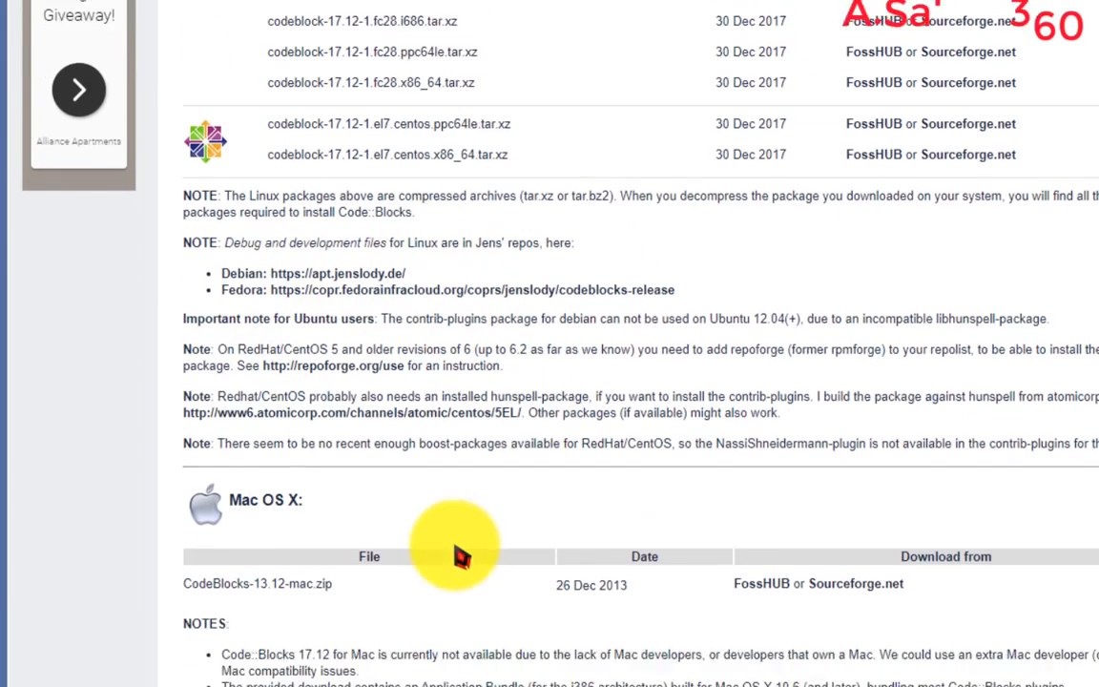
scroll(478, 483, "up", 15)
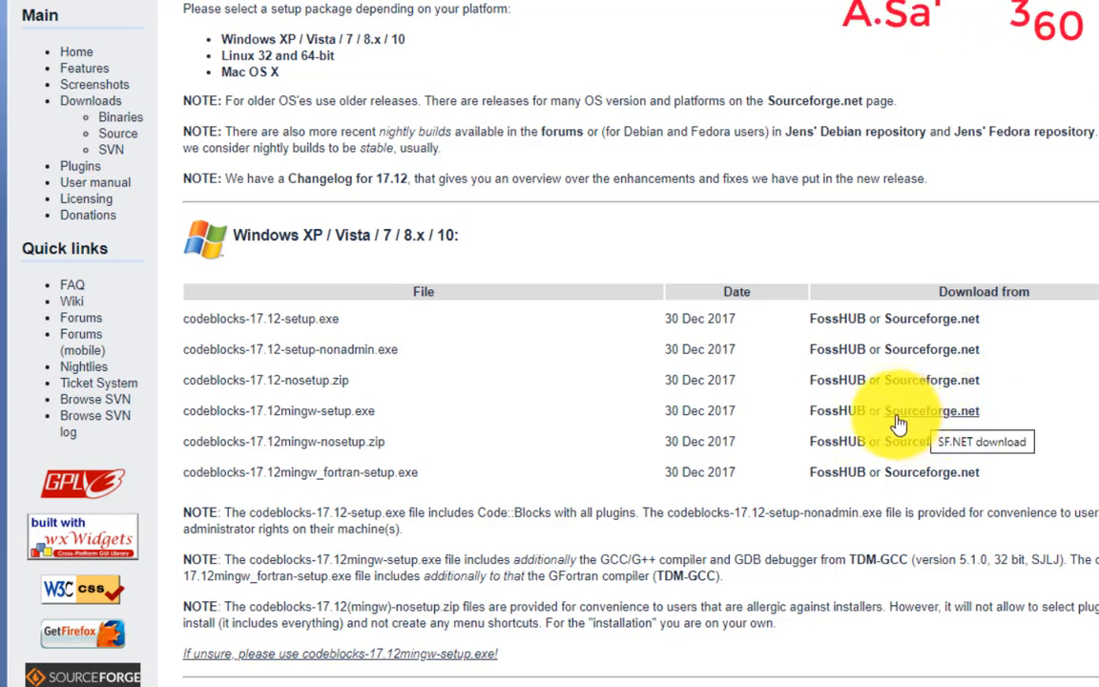
left_click(949, 419)
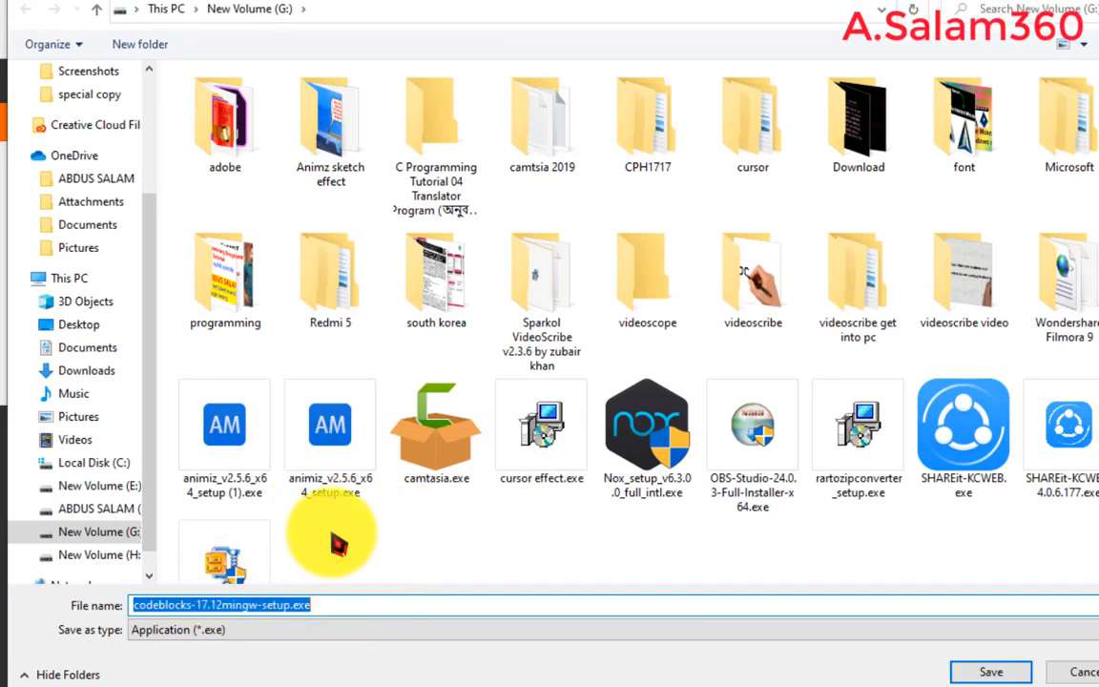
left_click(1007, 673)
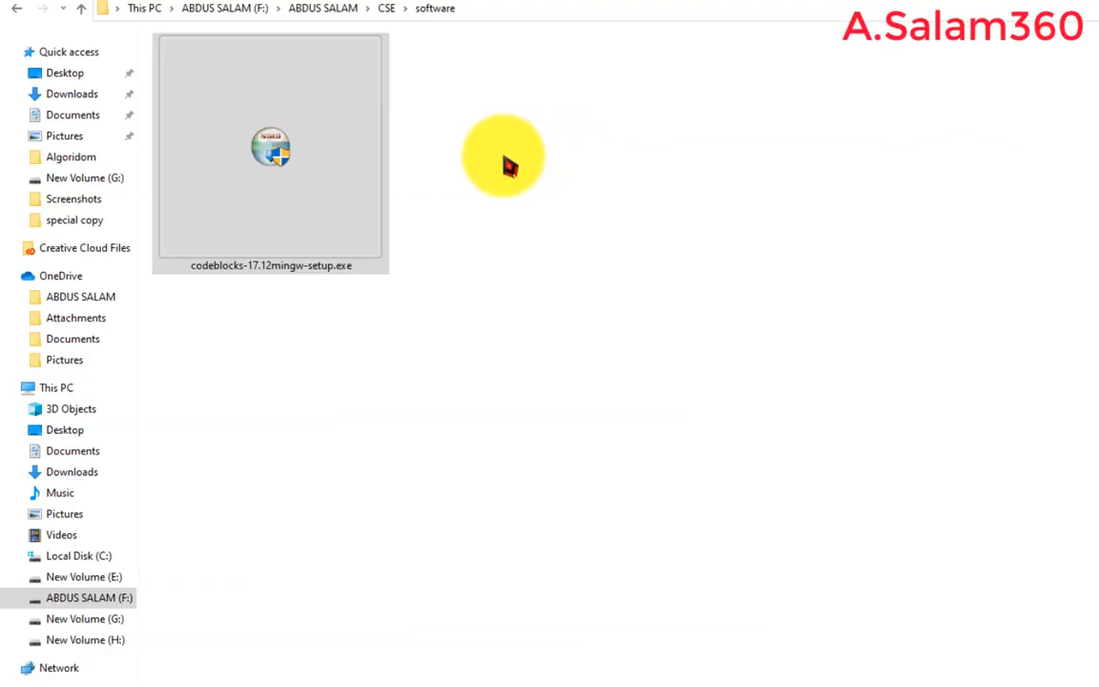
- Start the Code::Blocks installer from the downloaded setup file and accept the license agreement
left_click(320, 103)
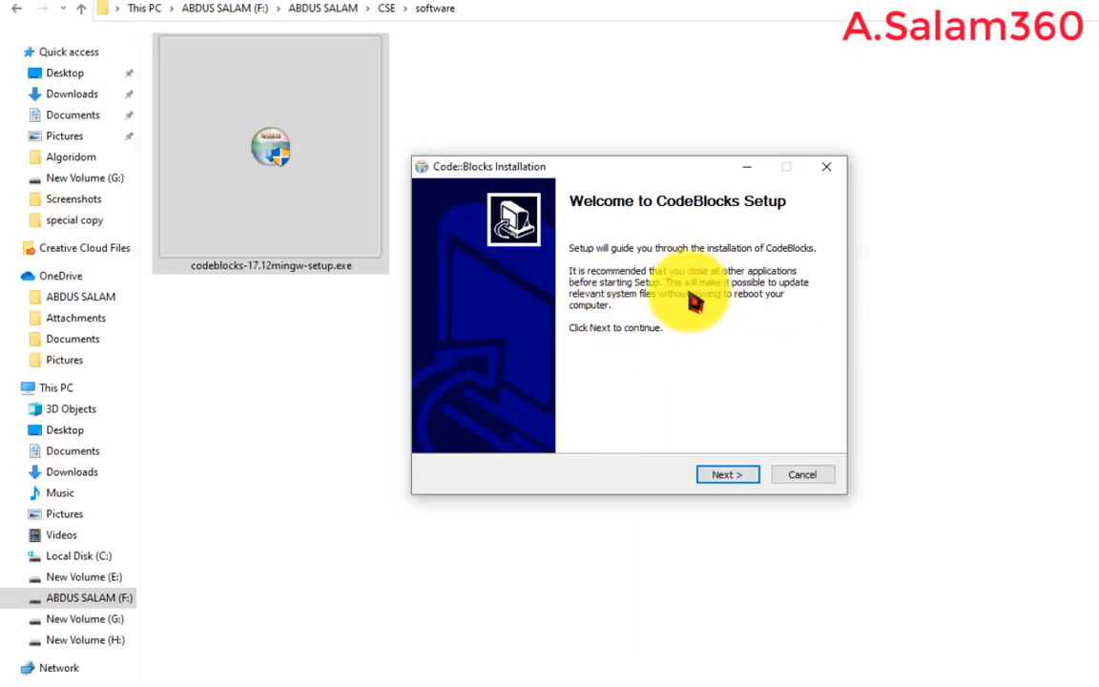
left_click(735, 476)
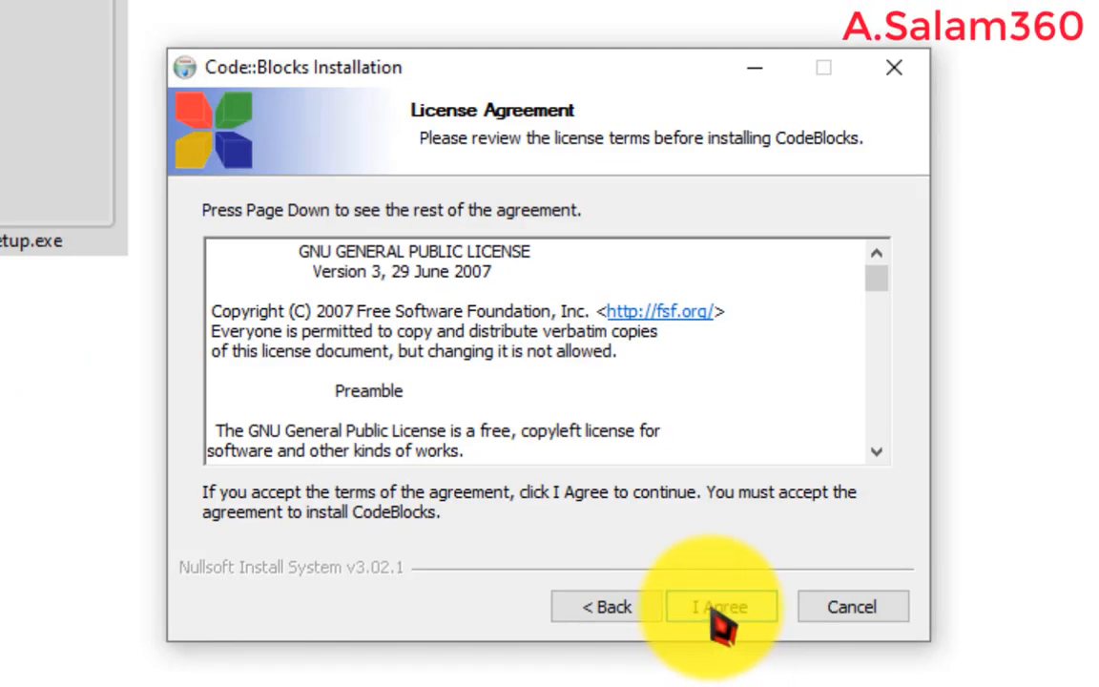
left_click(720, 610)
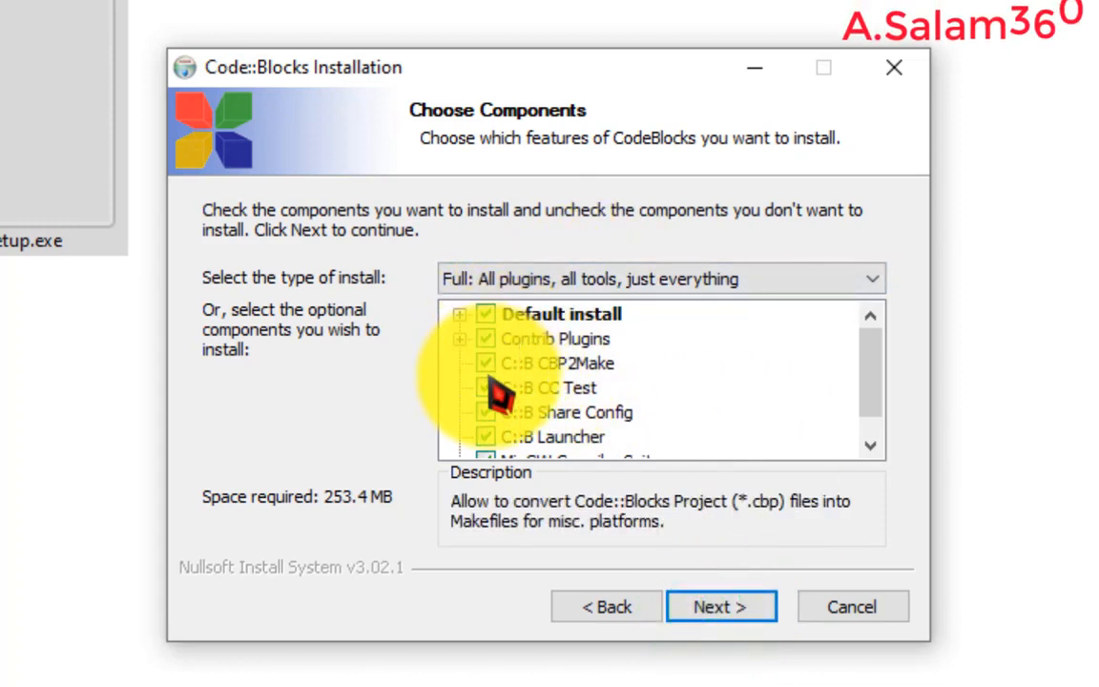
- Install the Full component set into C:\Program Files (x86)\CodeBlocks and run Code::Blocks when setup finishes
scroll(499, 395, "down", 1)
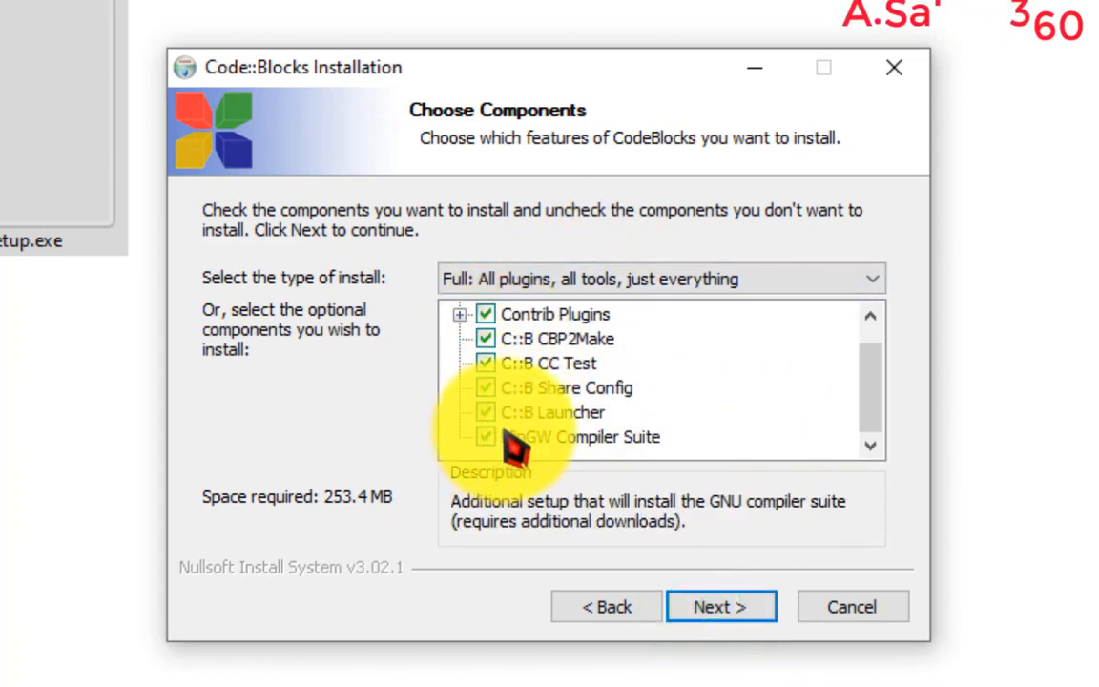
scroll(524, 420, "up", 1)
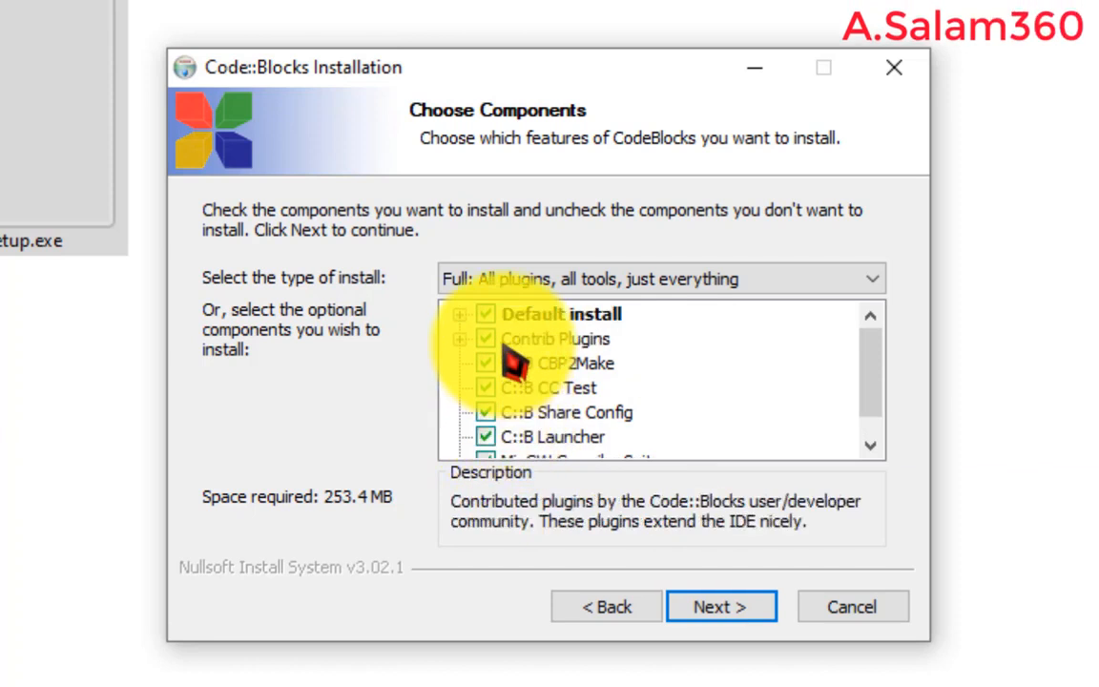
scroll(534, 381, "down", 1)
left_click(722, 606)
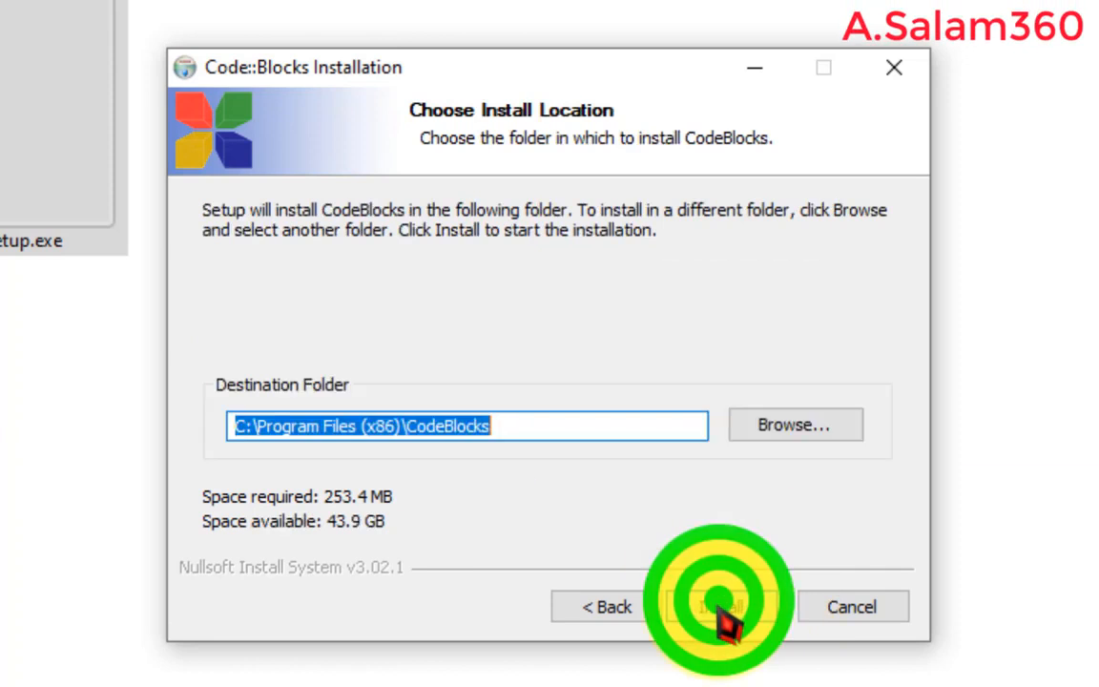
left_click(722, 608)
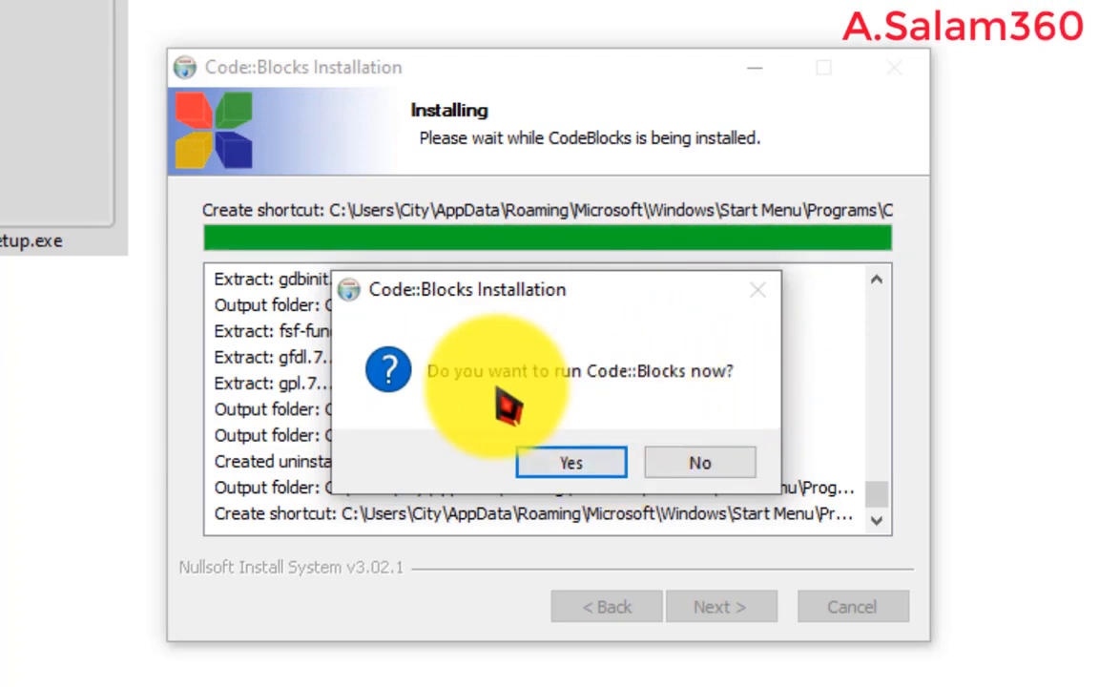
left_click(578, 472)
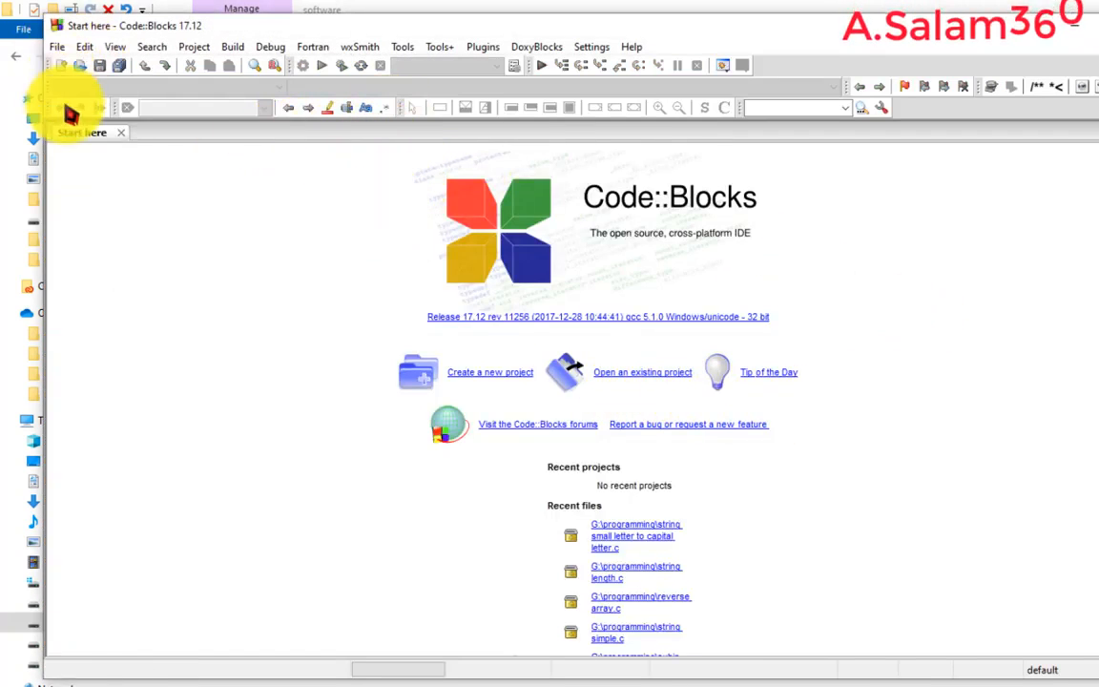
- Create a new empty file in Code::Blocks
left_click_drag(44, 161, 3, 163)
left_click_drag(334, 13, 337, 2)
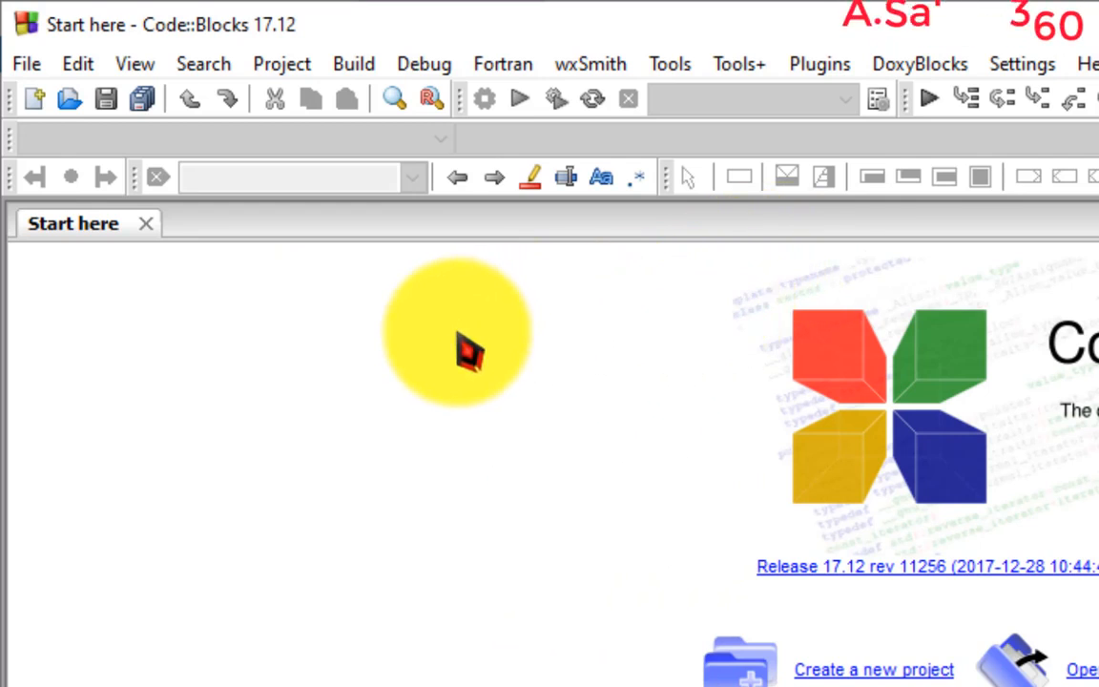
left_click(30, 69)
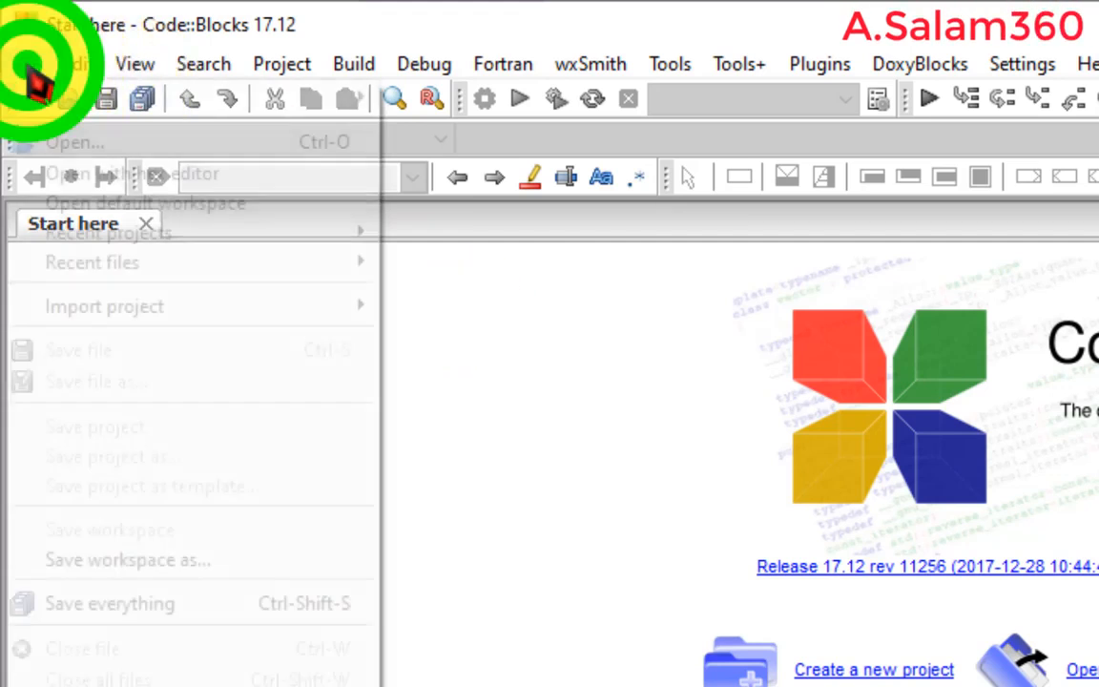
mouse_move(68, 103)
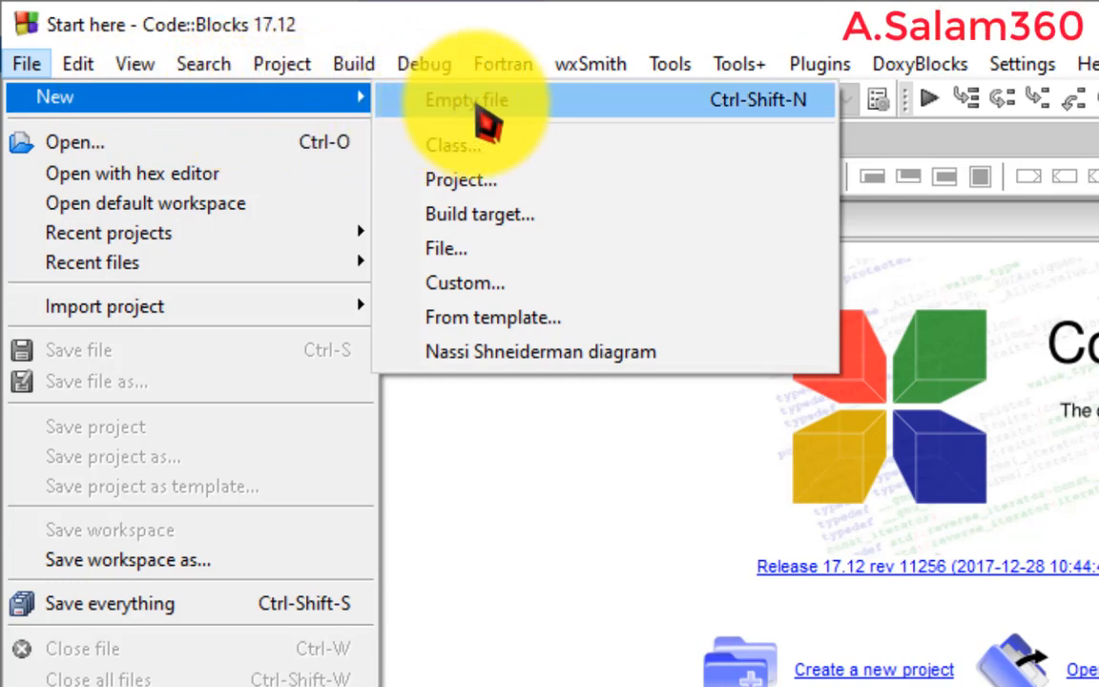
left_click(491, 112)
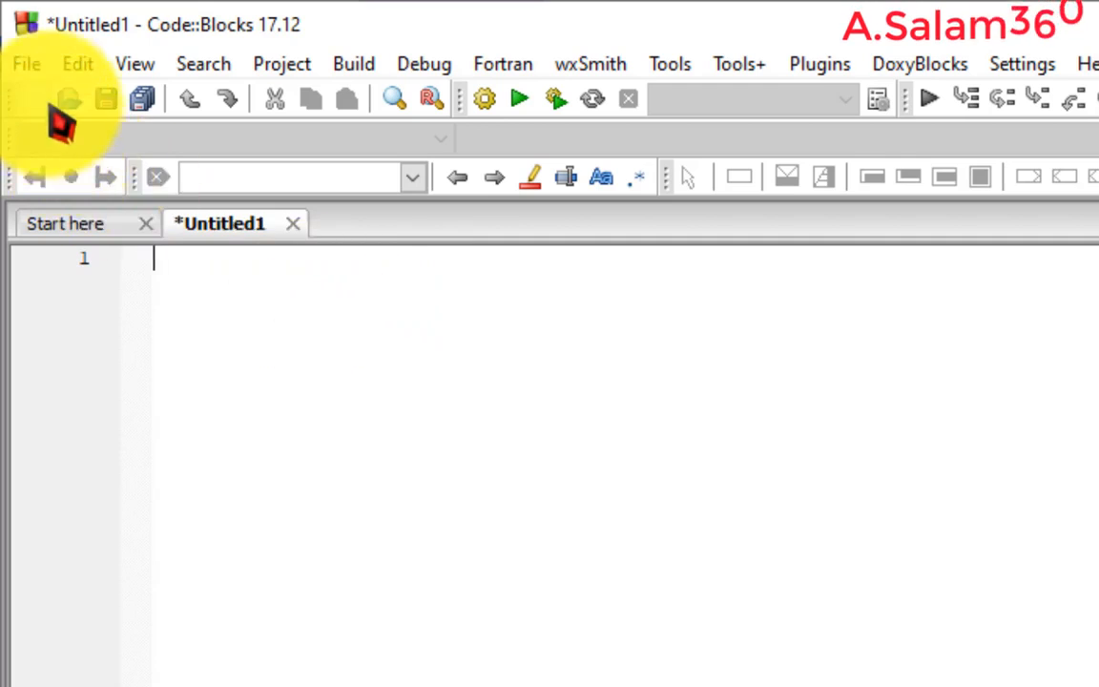
- Save the empty file as first program in the G:\programming folder
left_click(27, 64)
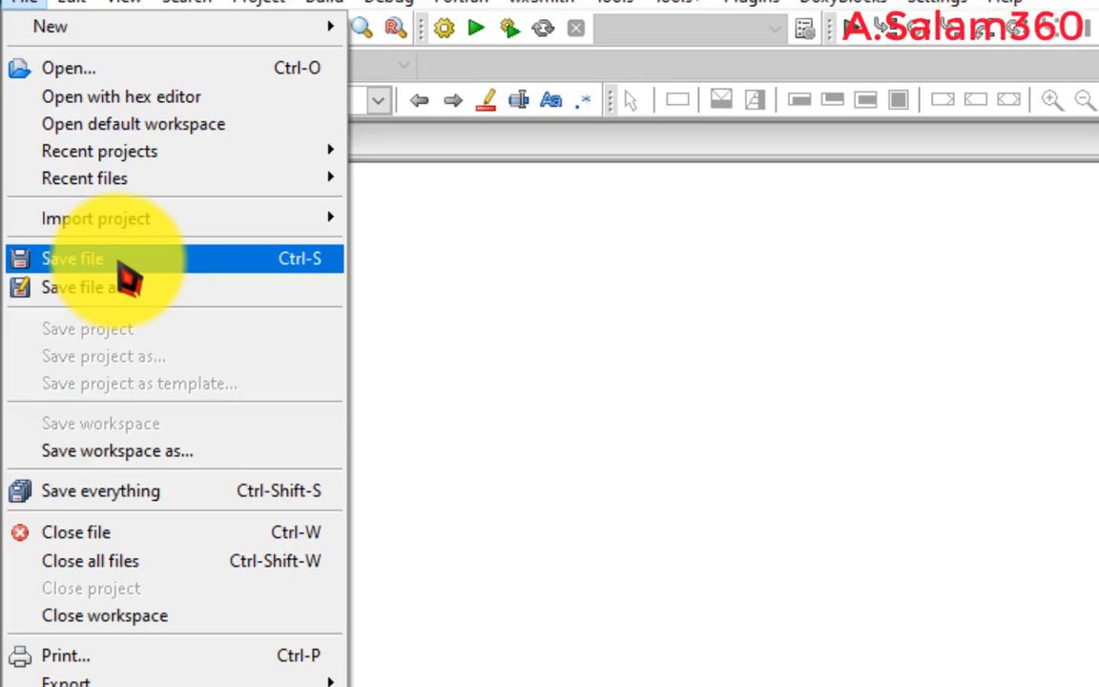
left_click(122, 267)
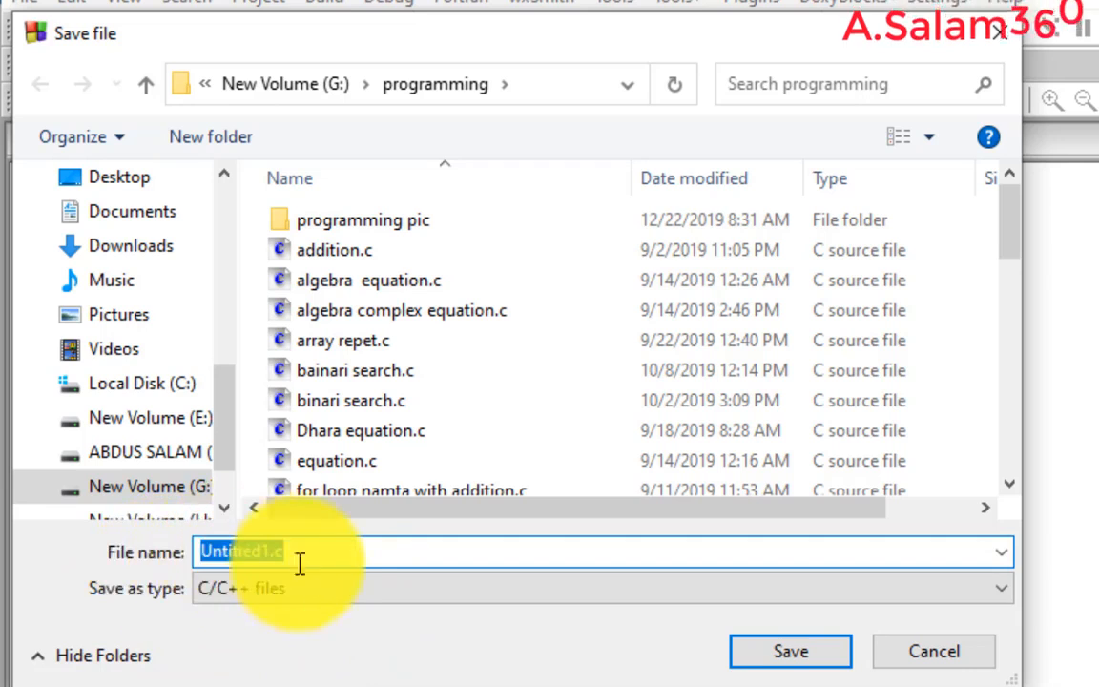
key("BackSpace")
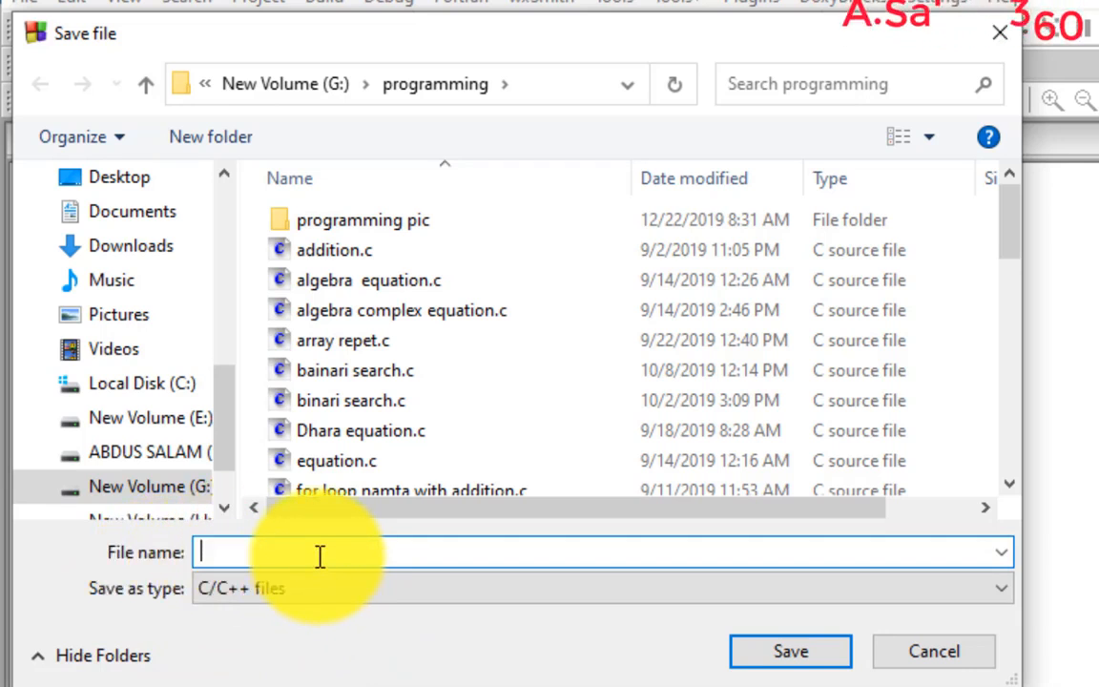
type("f")
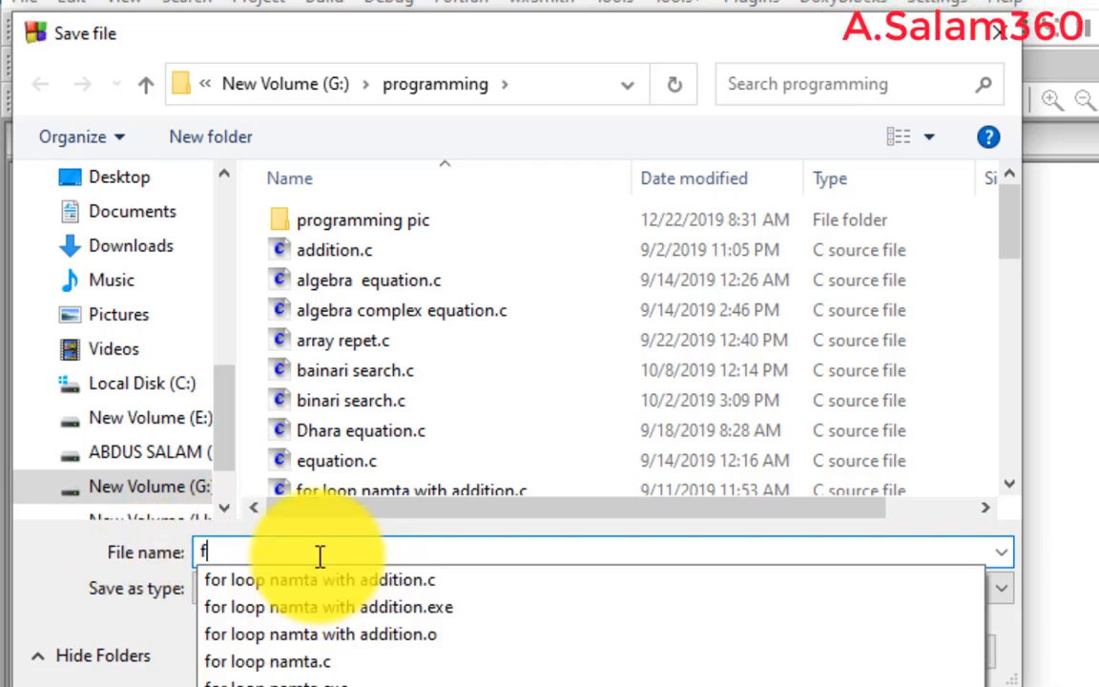
key("BackSpace")
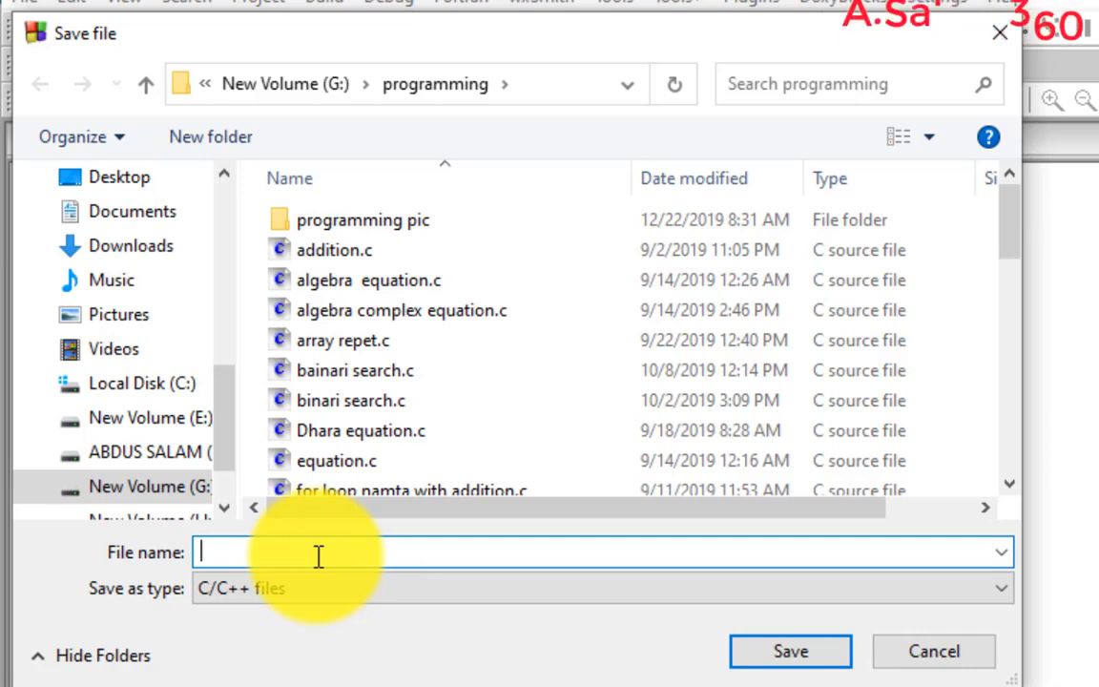
type("a")
key("BackSpace")
type("first")
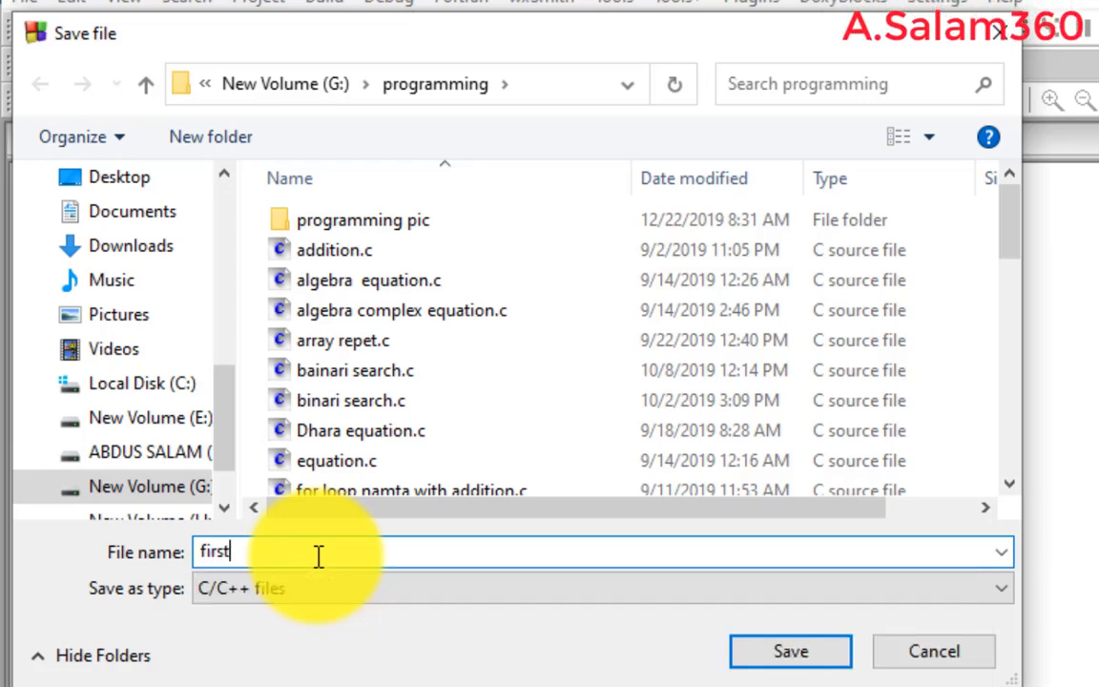
type(" program")
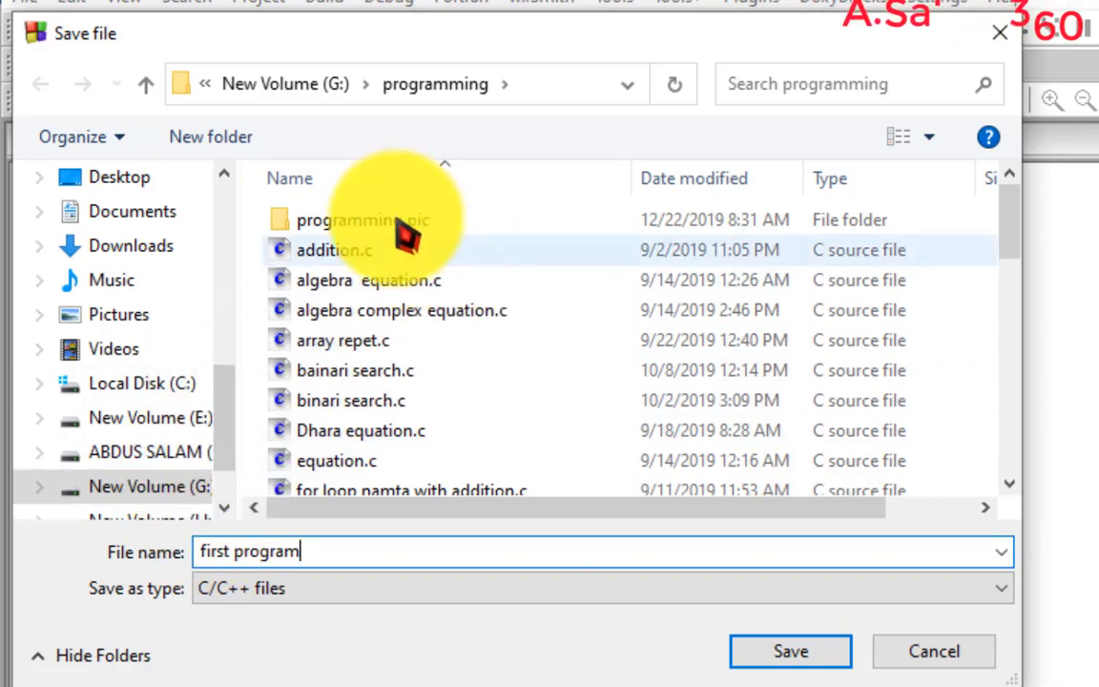
scroll(149, 403, "down", 1)
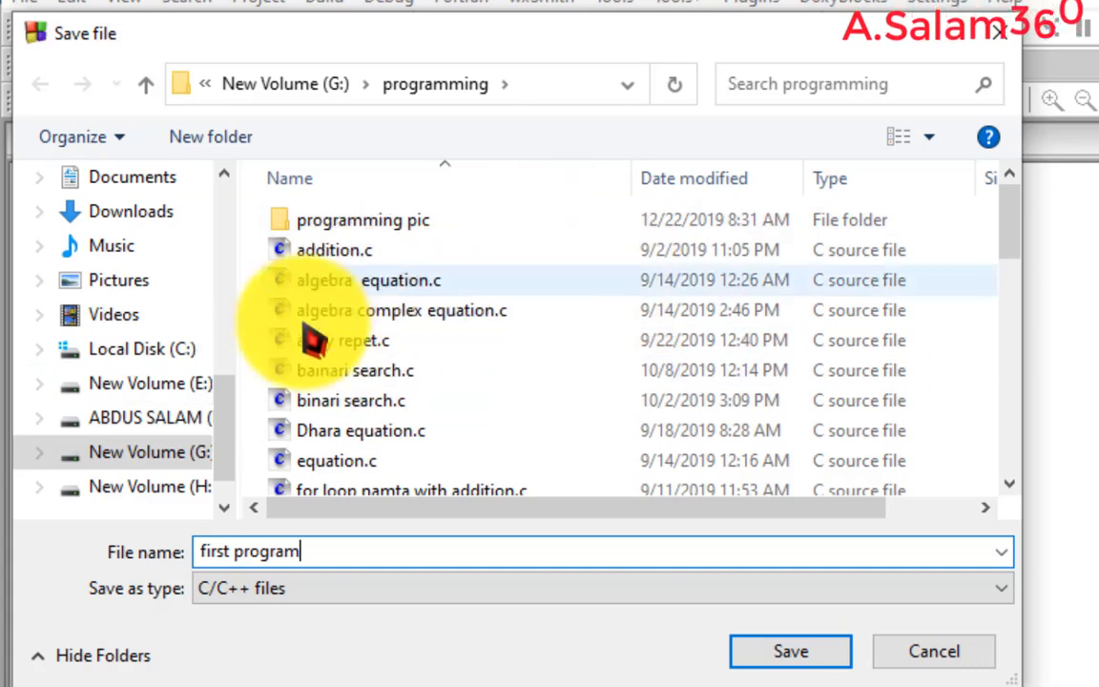
left_click(176, 462)
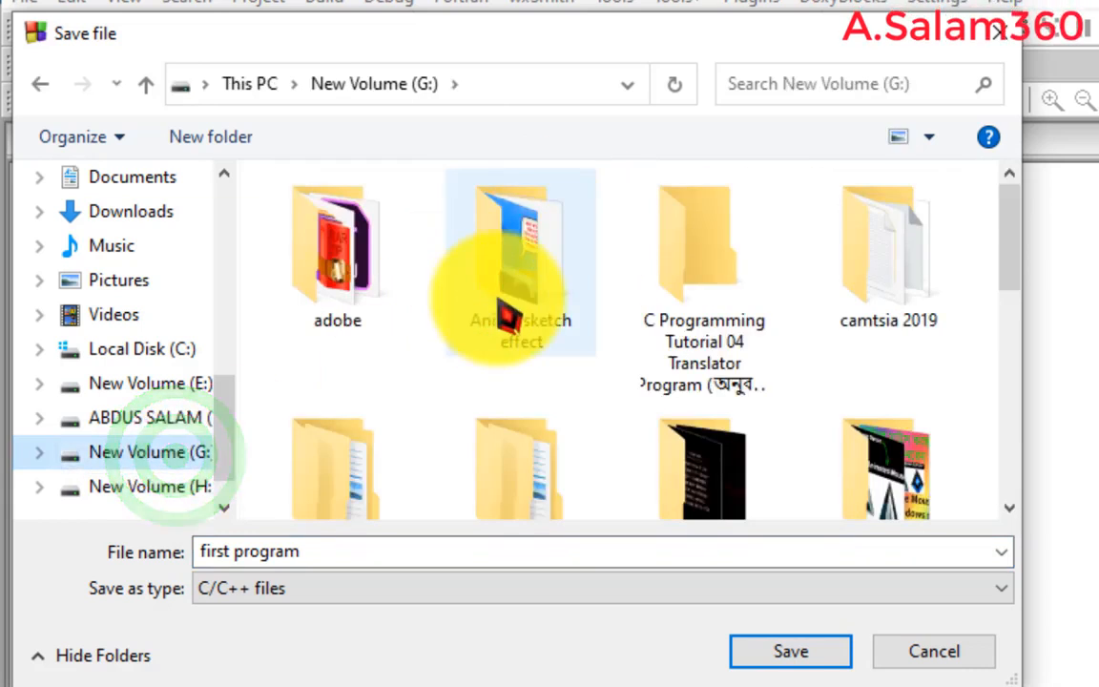
scroll(544, 317, "down", 1)
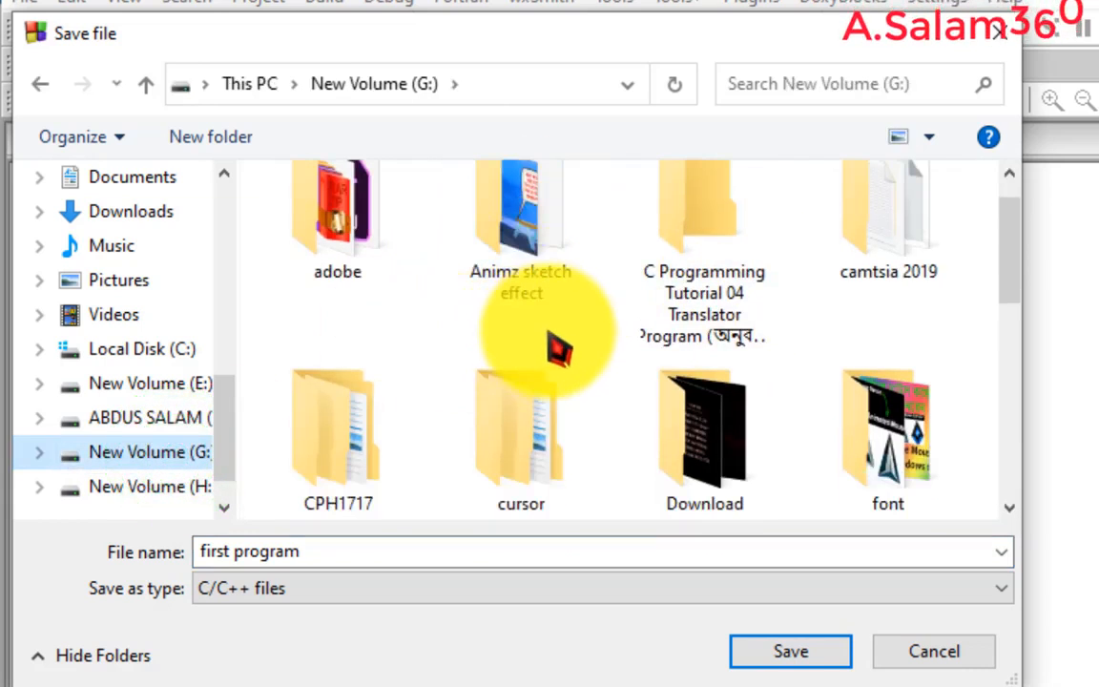
scroll(591, 353, "down", 2)
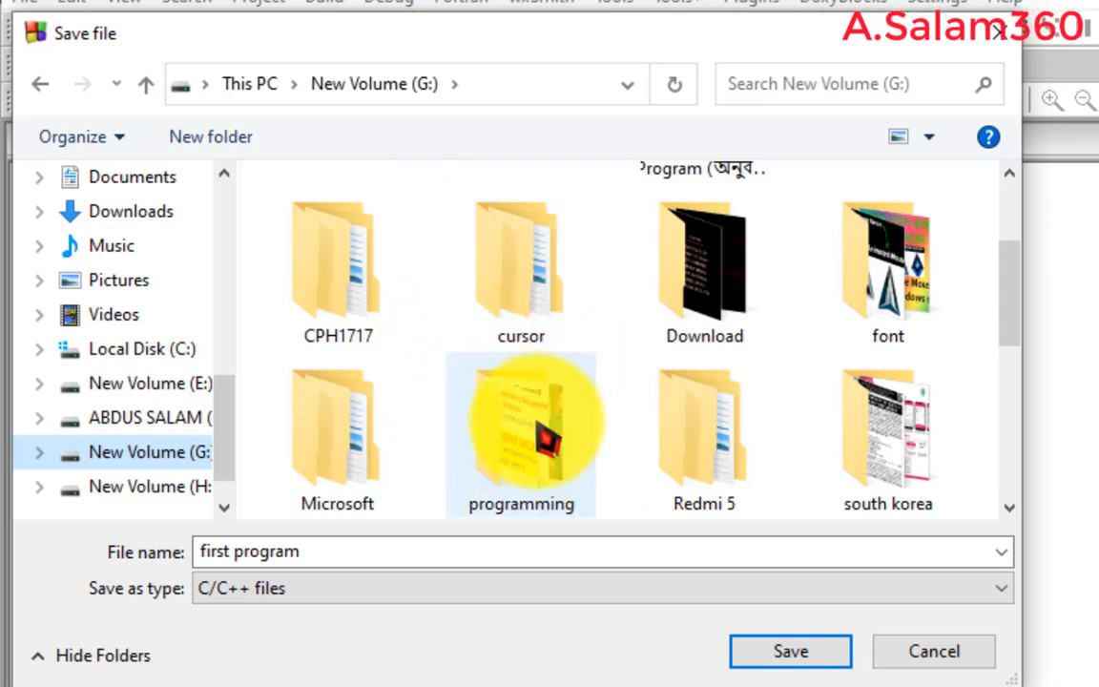
double_click(546, 437)
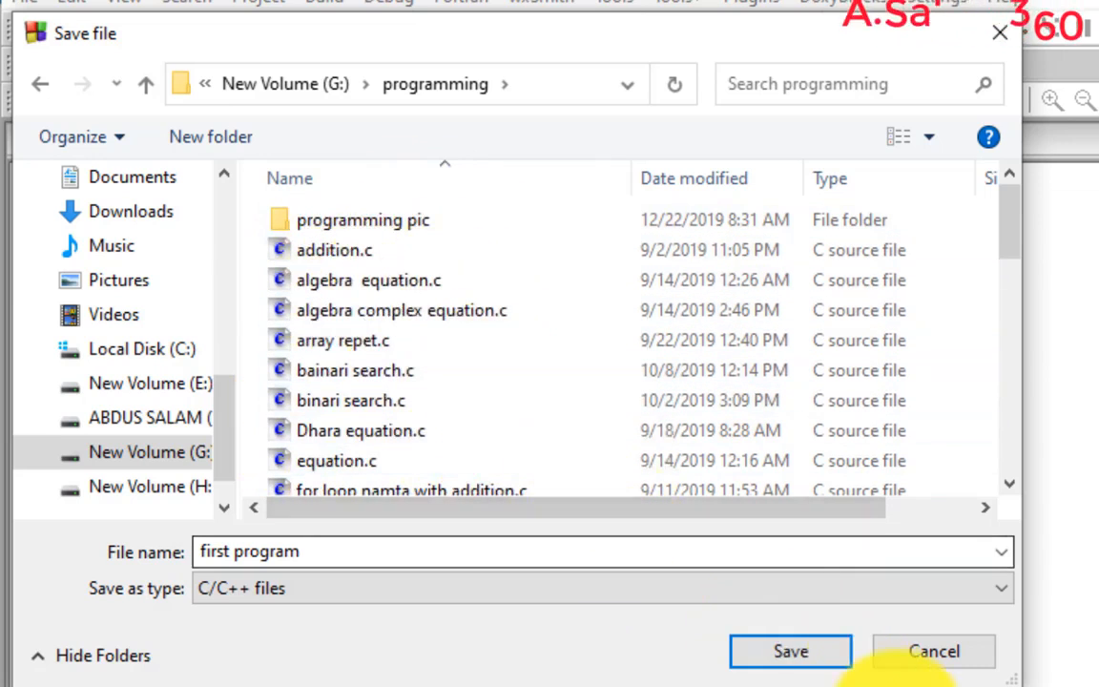
left_click(799, 658)
left_click(801, 656)
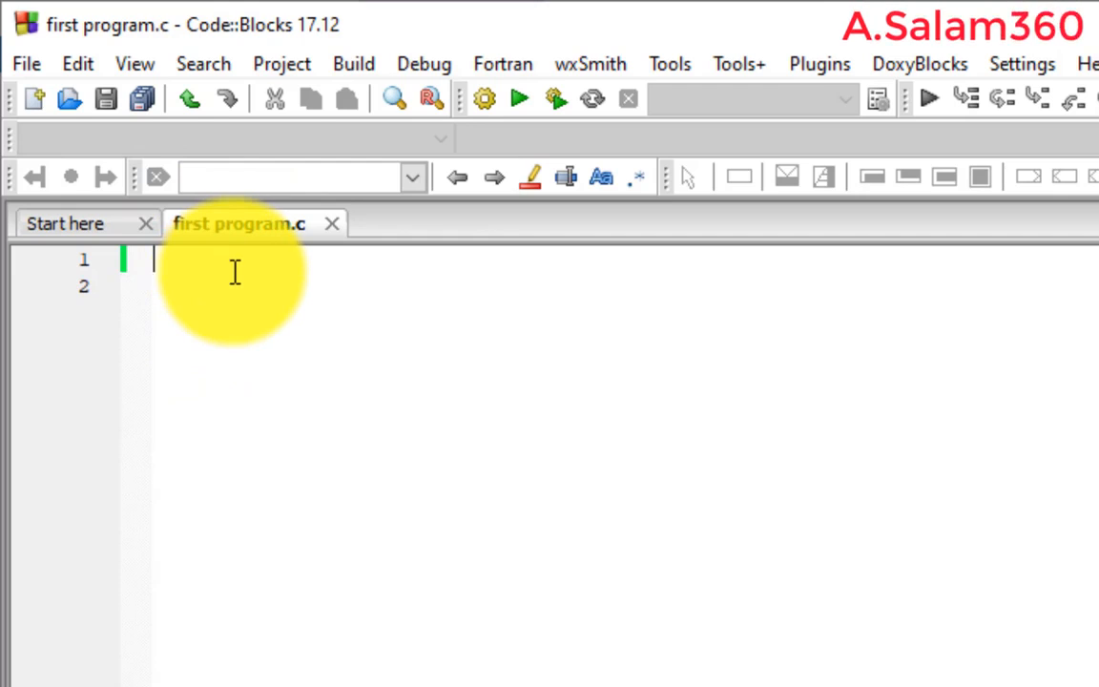
- Write the #include<stdio.h> header line and an int main() function with an empty brace body
type("#inc")
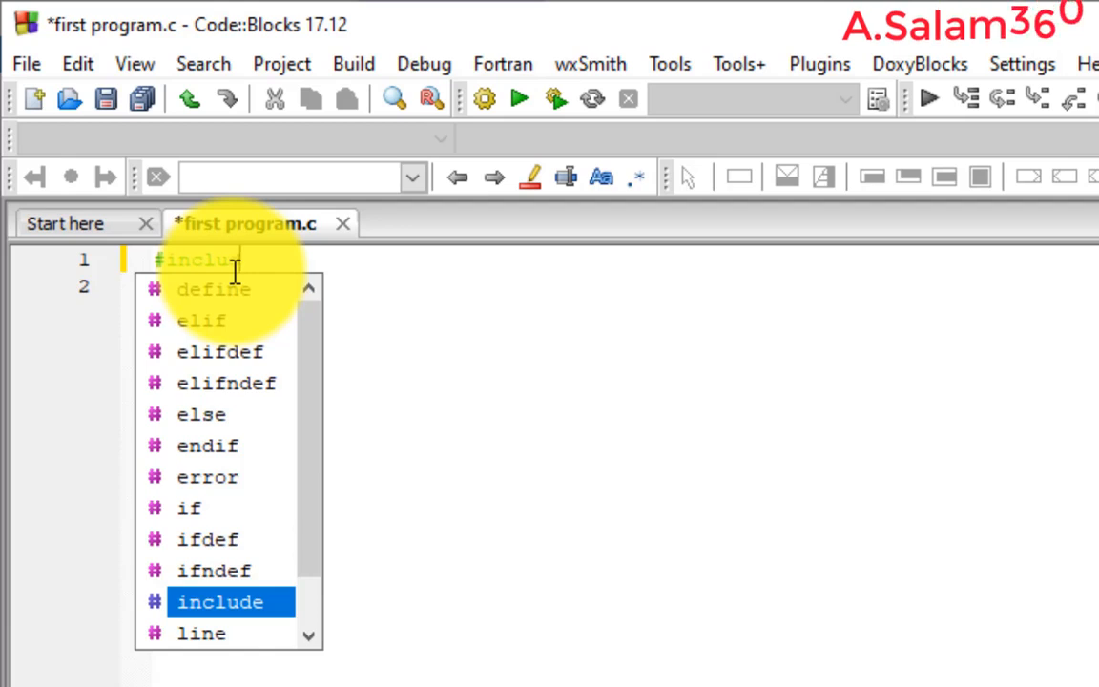
type("lude<stdio.h>")
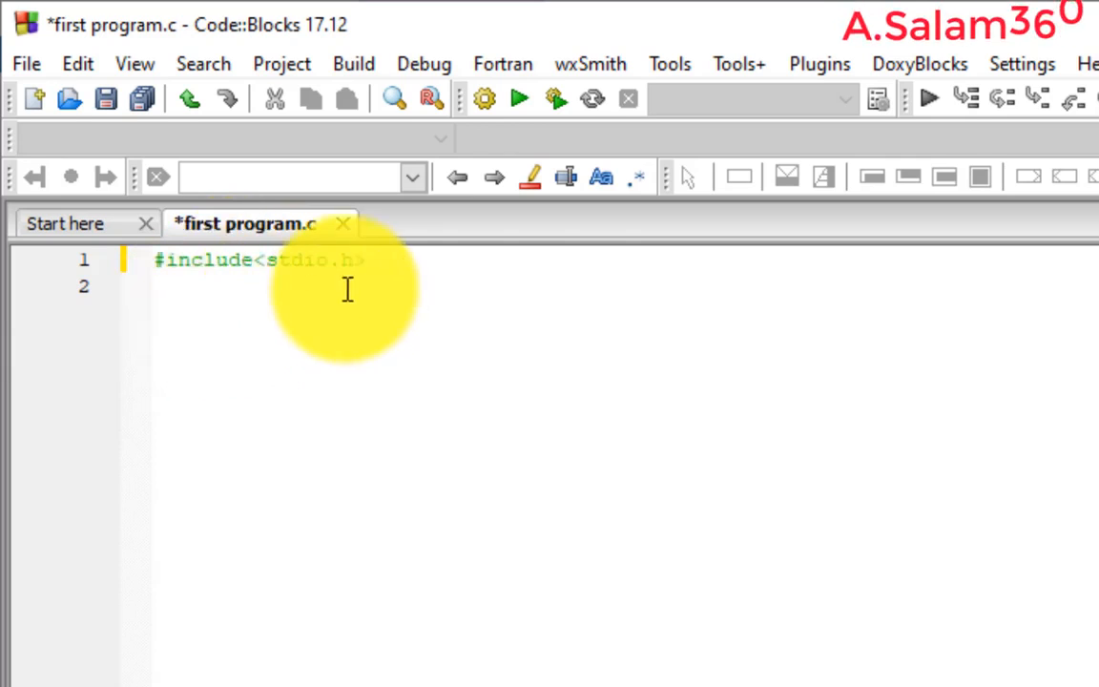
type("int ")
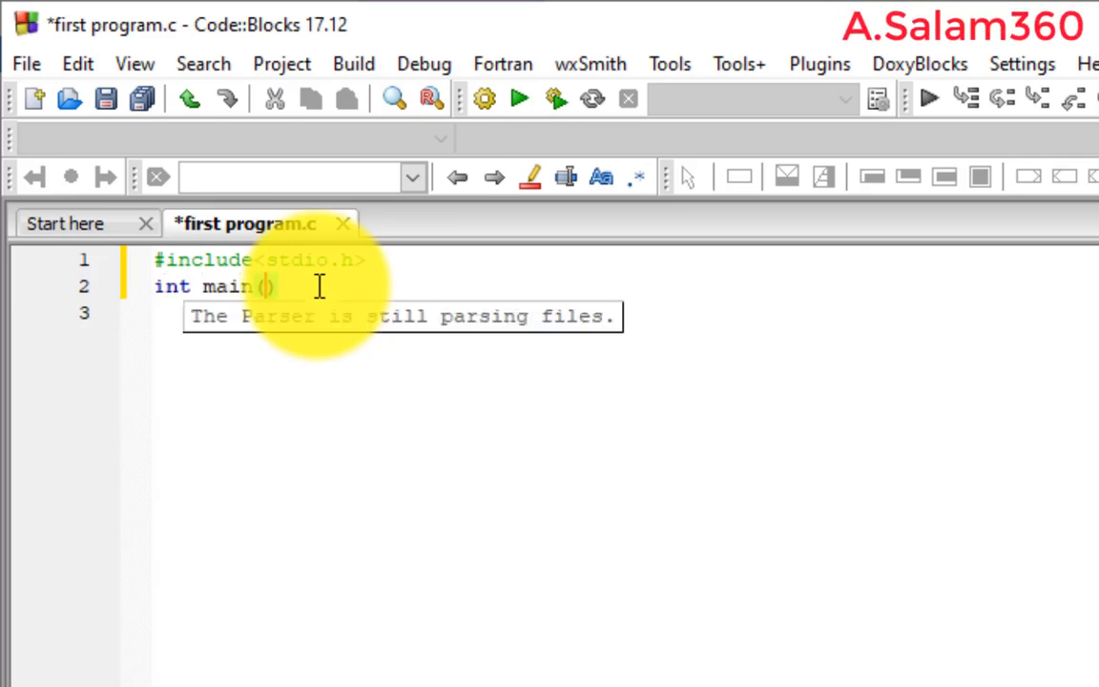
type("main()")
key("Return")
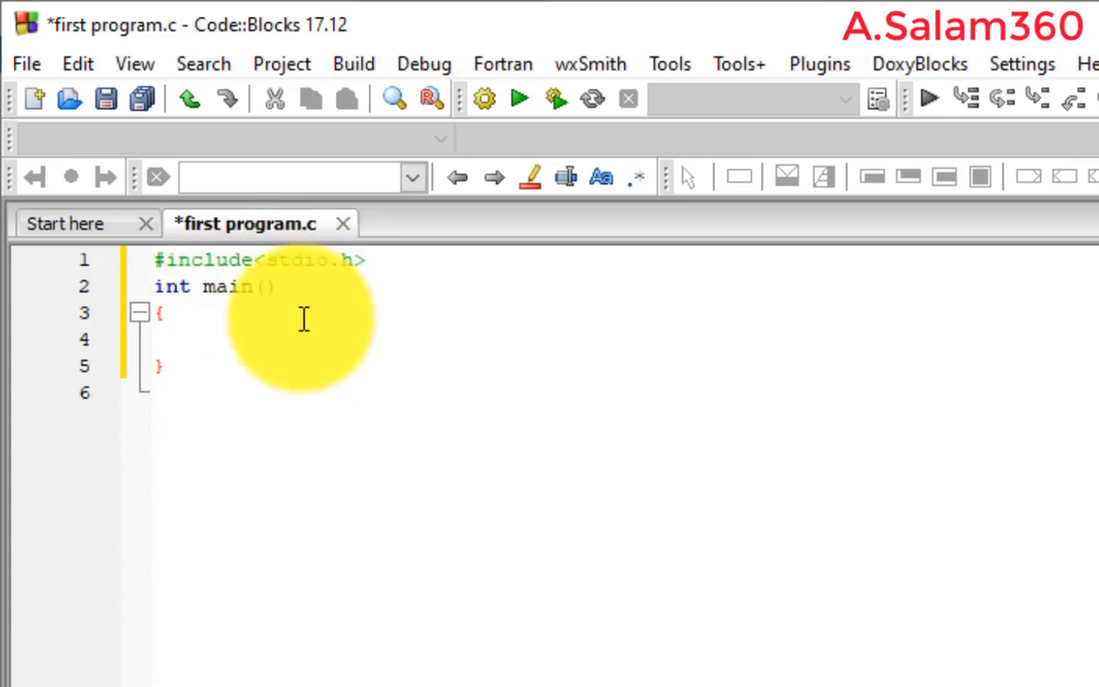
- Open the editor configuration's font chooser, try several font sizes, and confirm both dialogs
left_click(1022, 64)
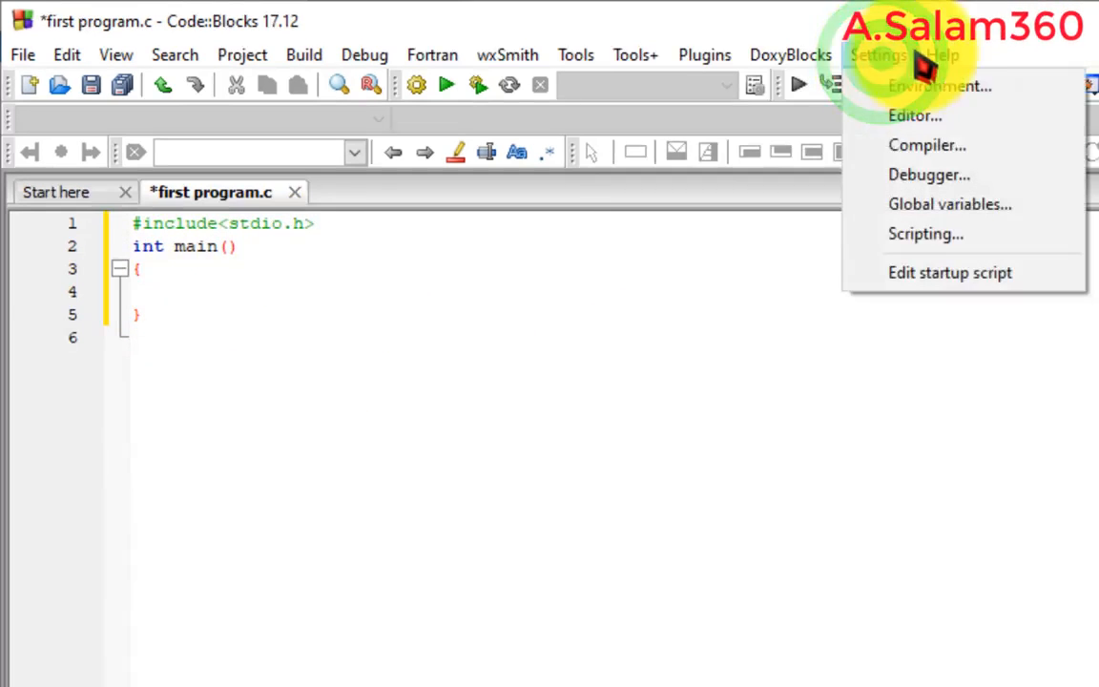
left_click(925, 116)
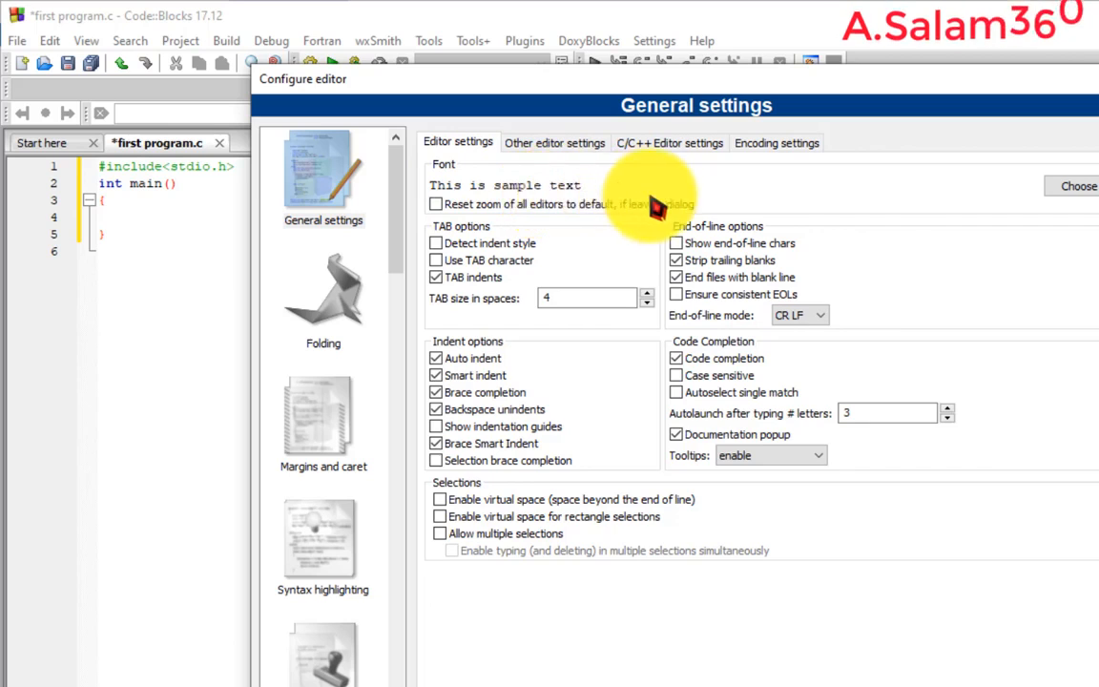
left_click(1073, 186)
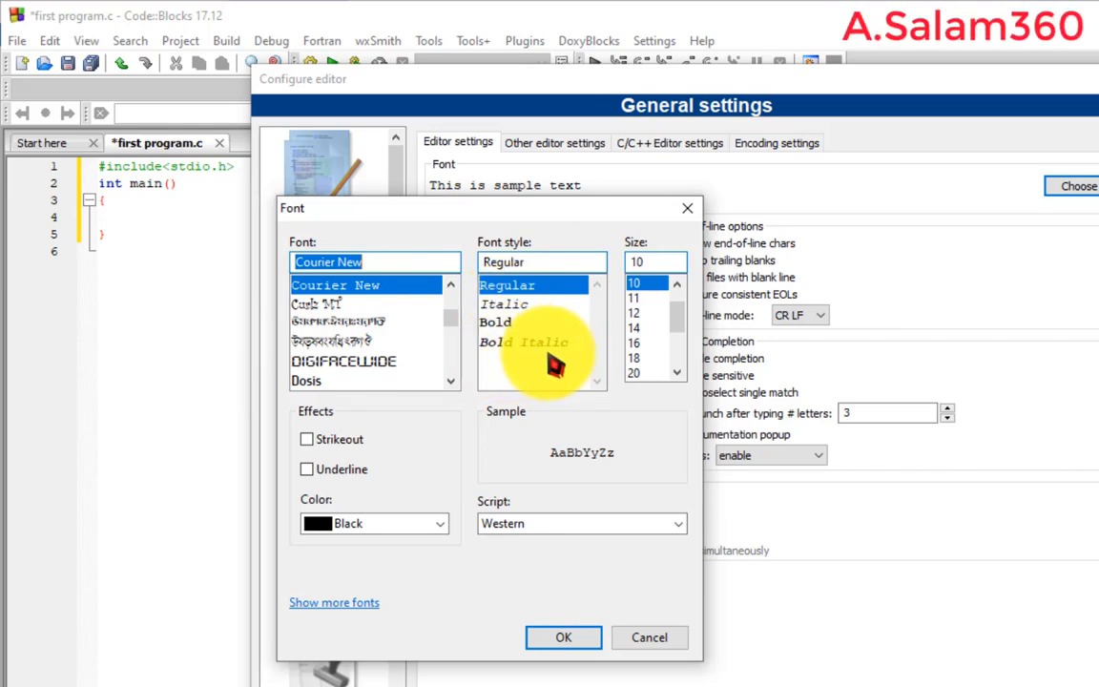
left_click(632, 296)
left_click(641, 313)
left_click(634, 342)
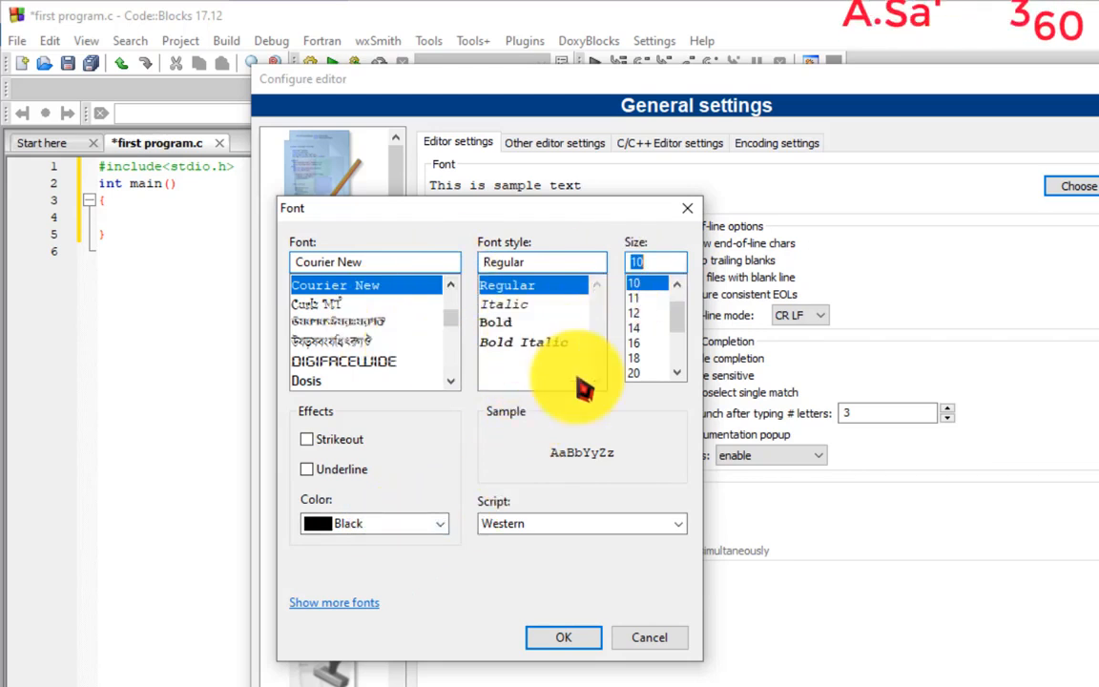
left_click(563, 643)
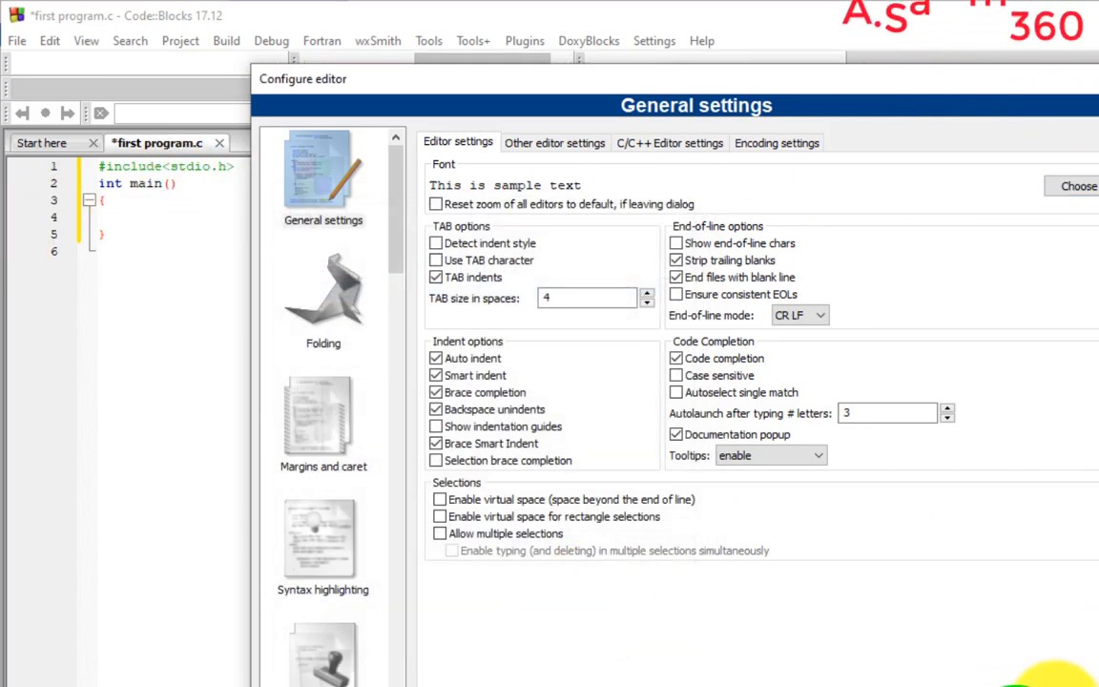
left_click(1053, 685)
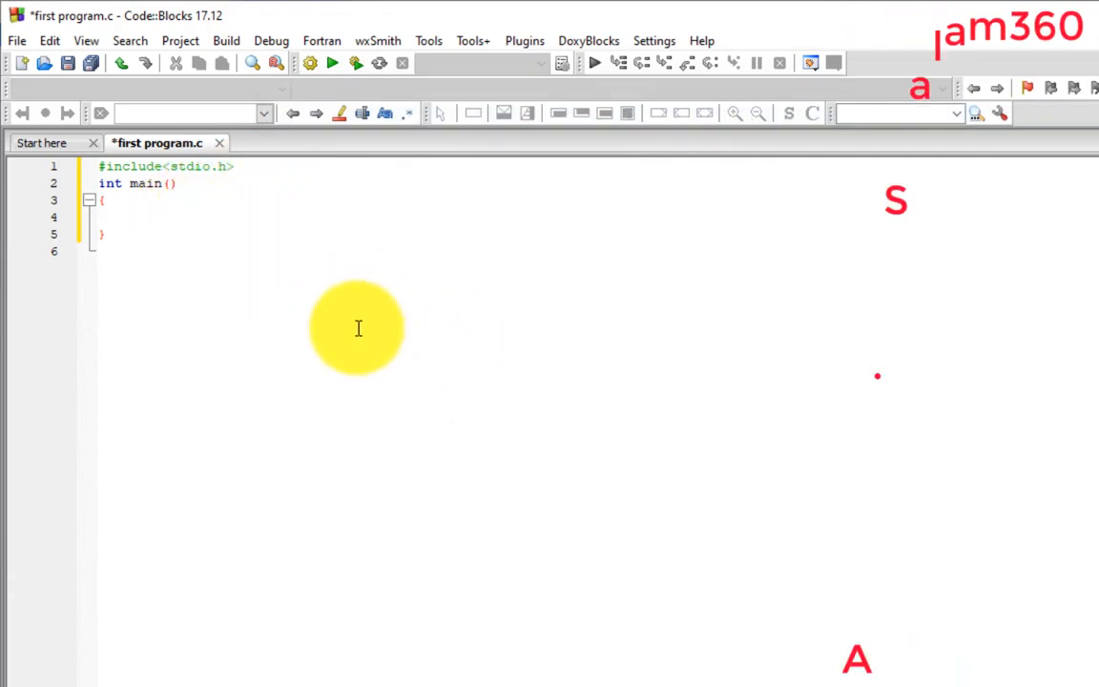